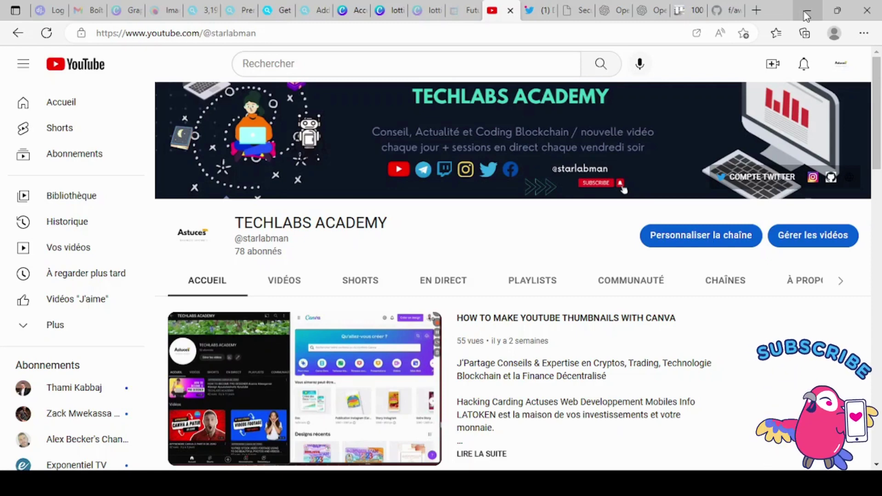
Switch to the channel's Twitter profile and look through its pinned and recent tweets
click(531, 13)
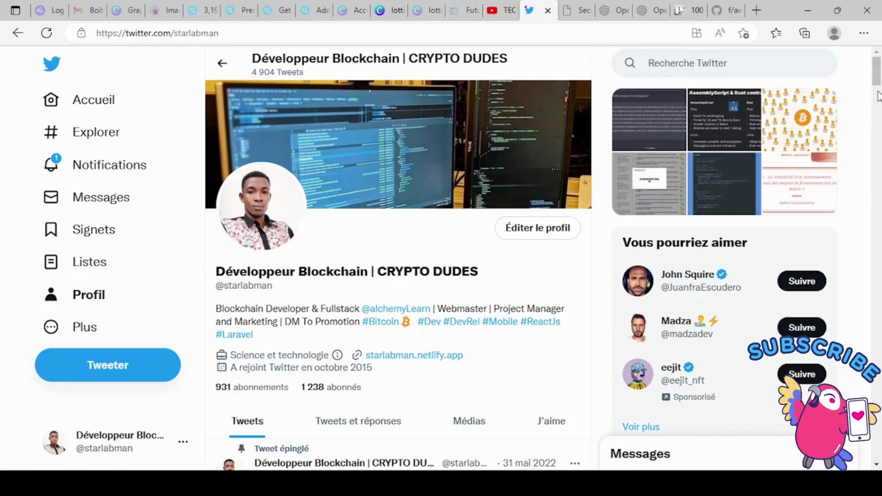
scroll(878, 97, down, 5)
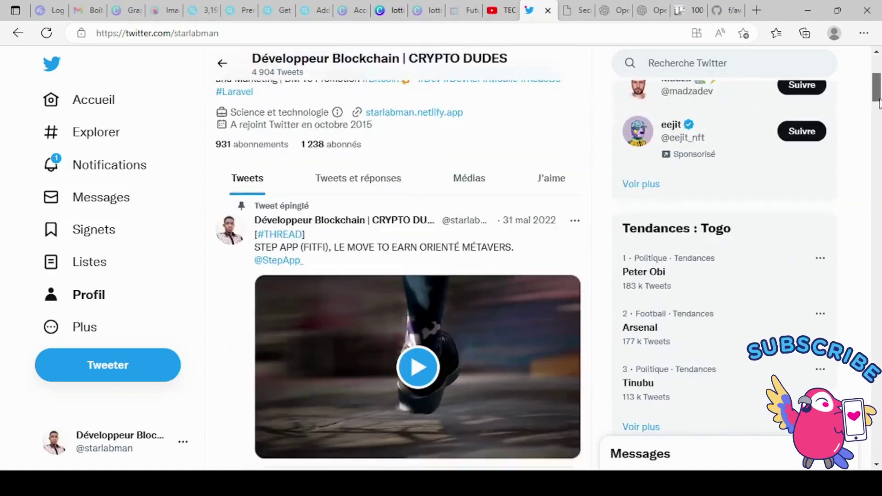
drag(878, 102, 878, 130)
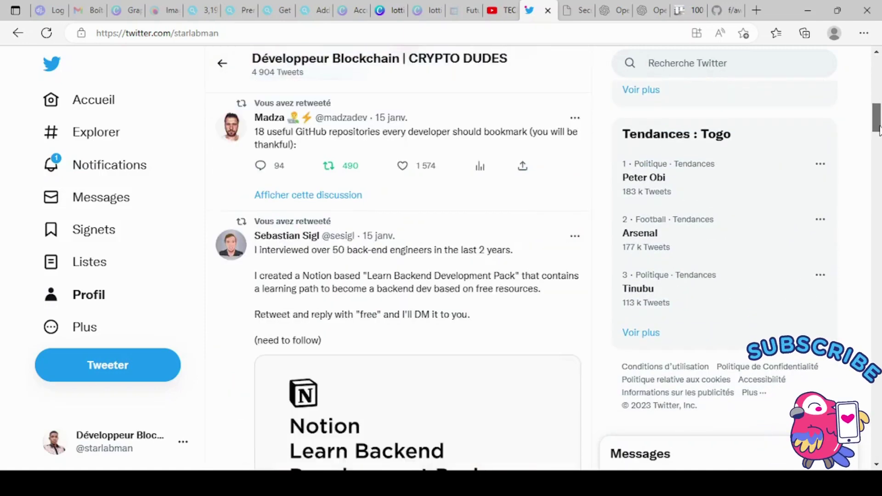
scroll(878, 130, up, 7)
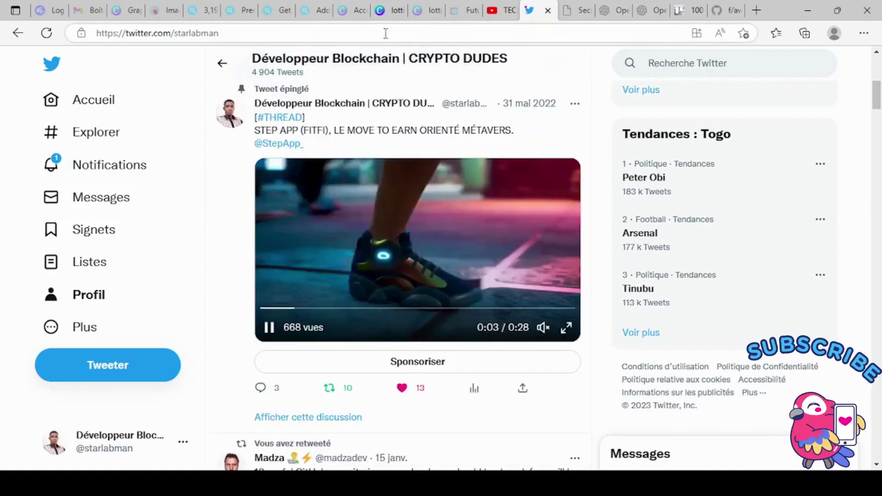
Switch to IconScout's Lottie Animations for Canva page and check the neighbouring IconScout for Canva plugin page
click(271, 11)
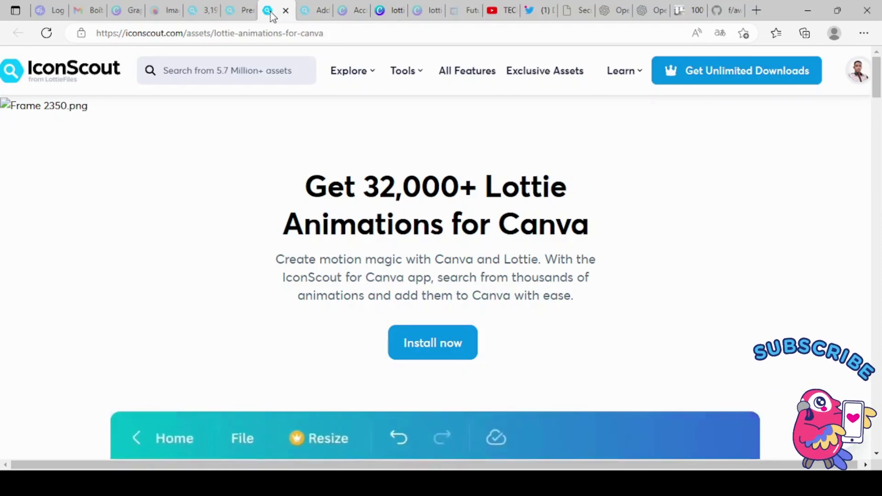
click(247, 9)
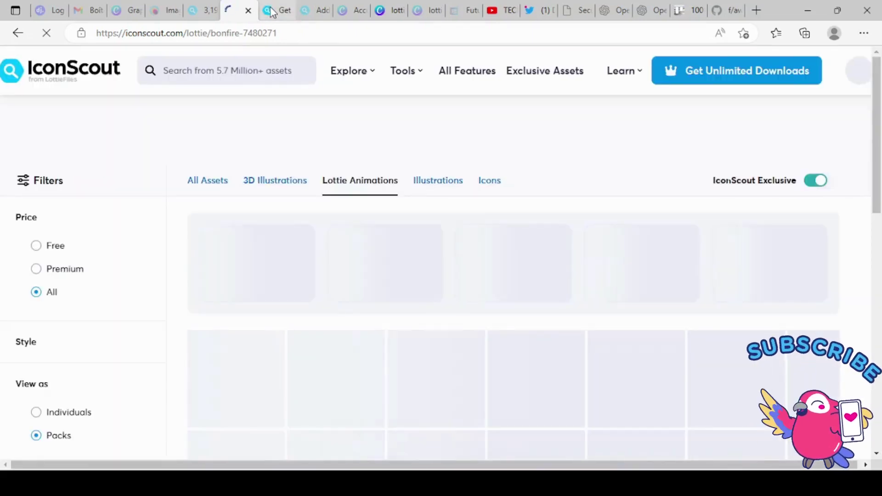
click(271, 12)
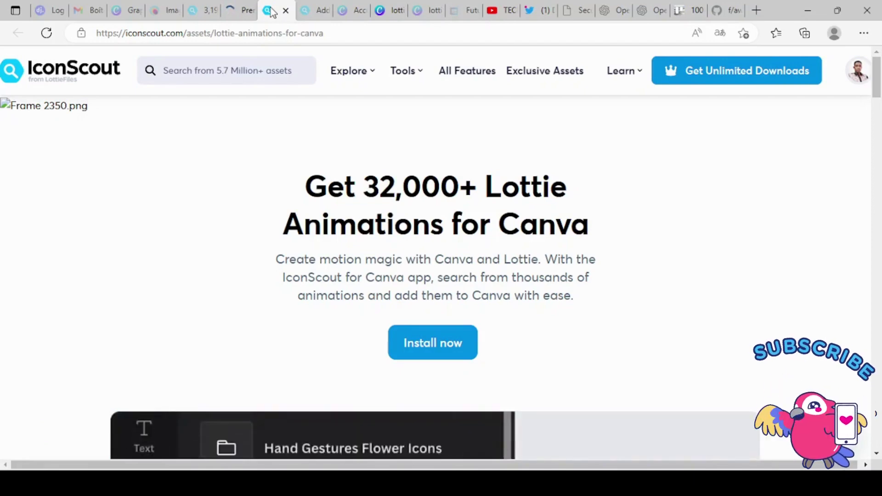
click(305, 14)
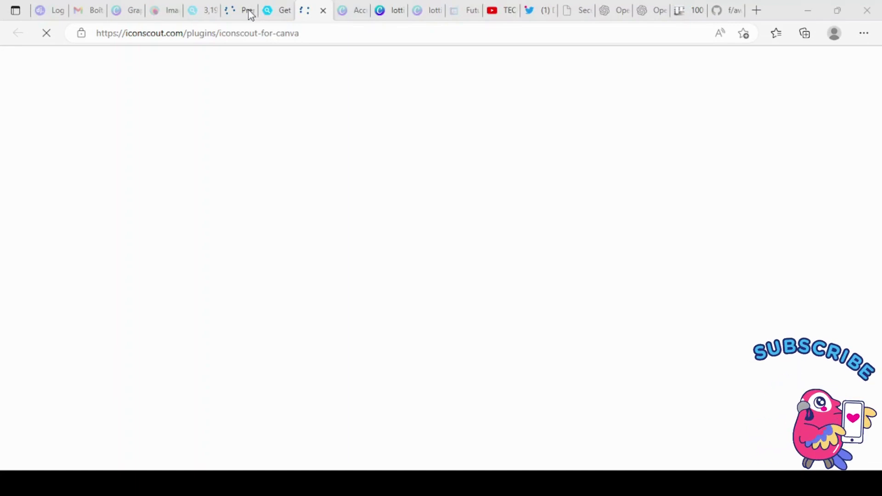
key(ctrl+shift+Tab)
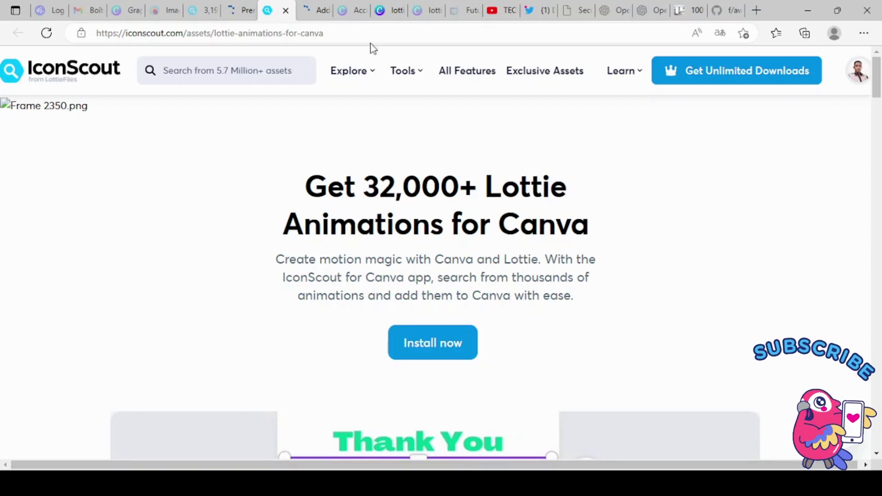
click(308, 14)
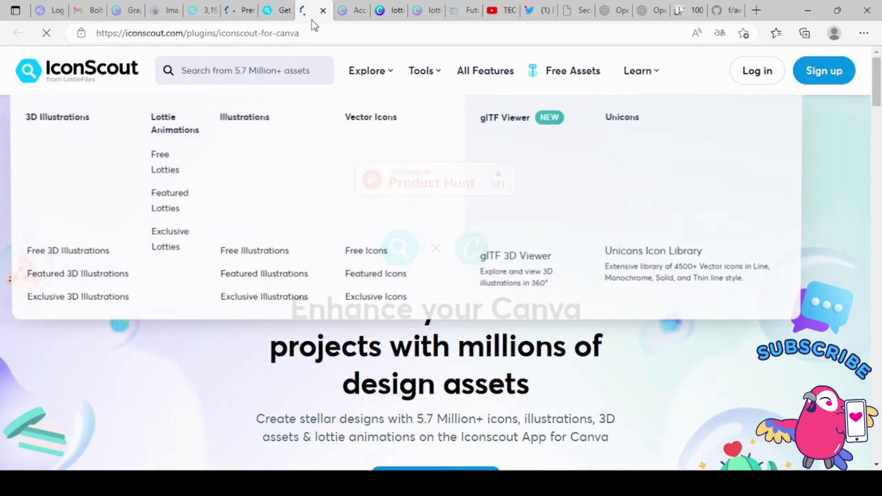
click(274, 13)
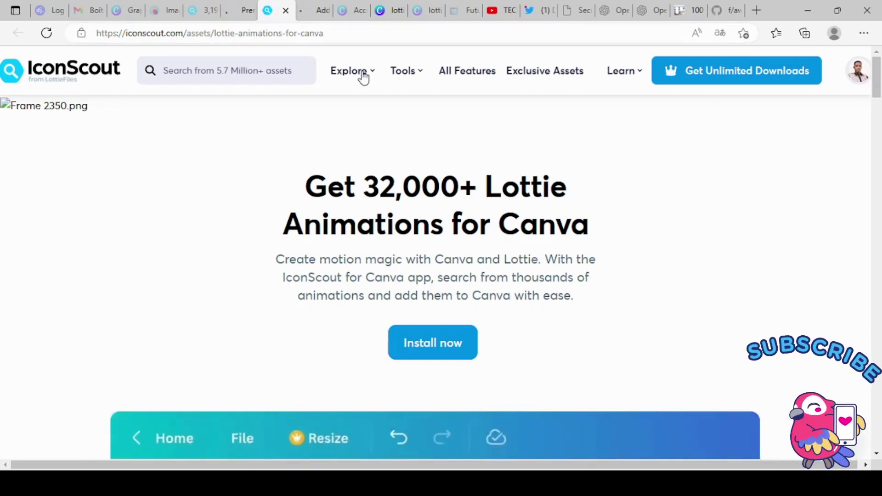
Start installing the IconScout app for Canva from the Lottie Animations for Canva page
mouse_move(363, 78)
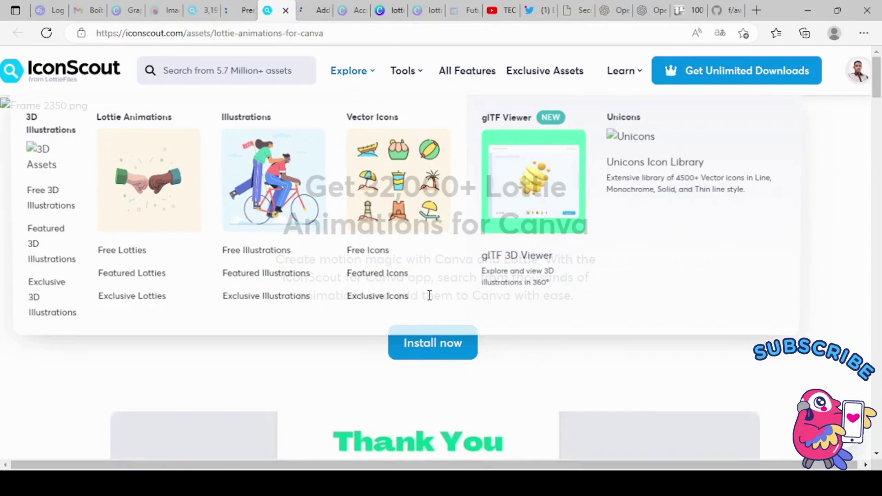
click(427, 356)
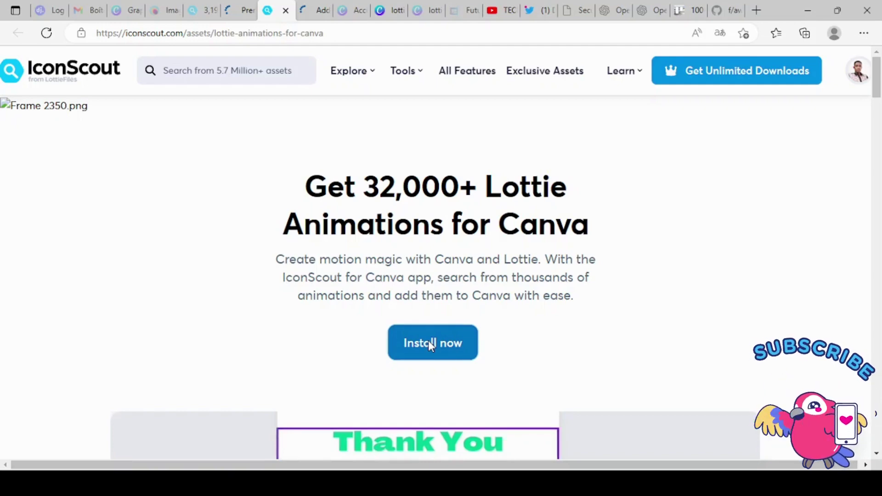
click(431, 347)
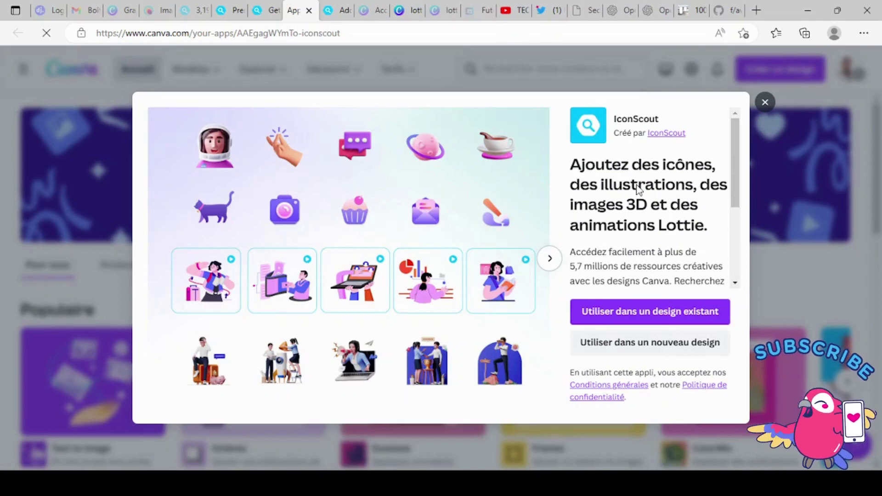
Look through all the preview images in the IconScout app's listing on Canva
click(546, 260)
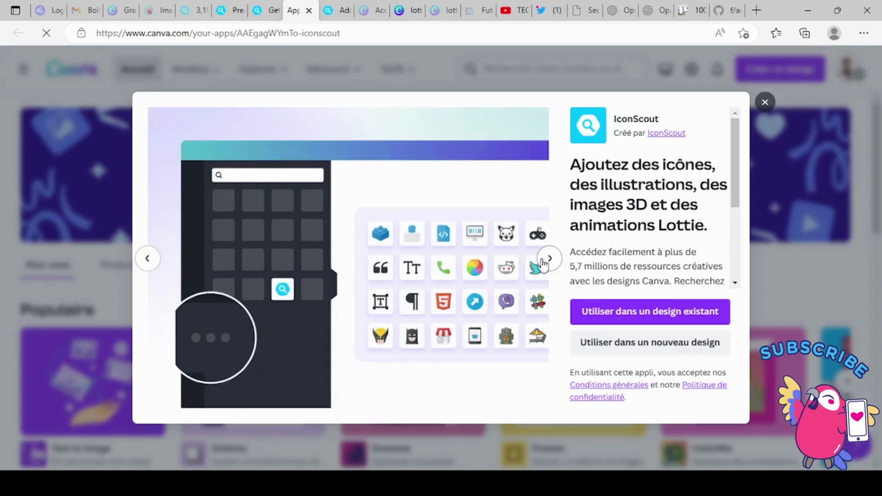
click(546, 260)
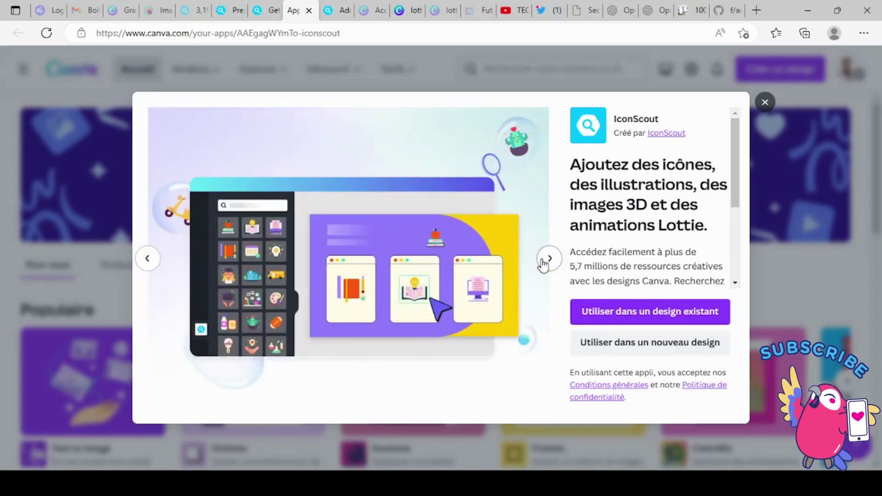
click(545, 261)
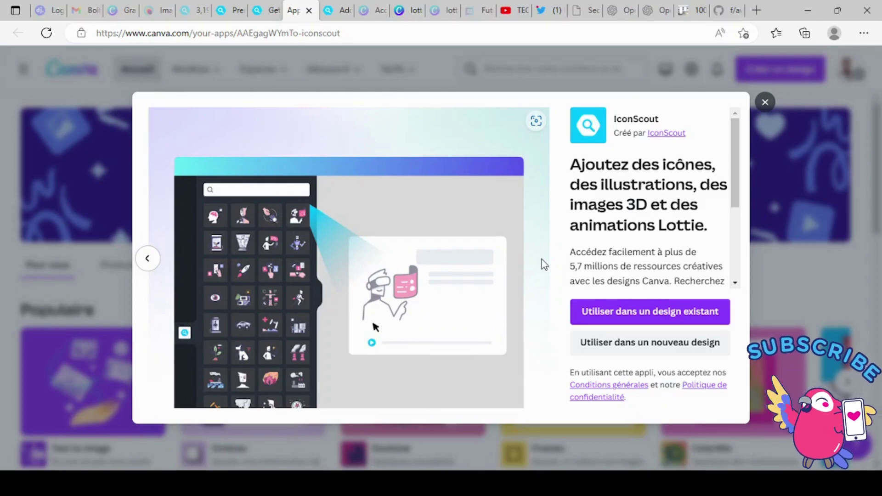
Use the IconScout app in the existing Red Modern Online Course Youtube Thumbnail design from the Vos projets folder
click(627, 316)
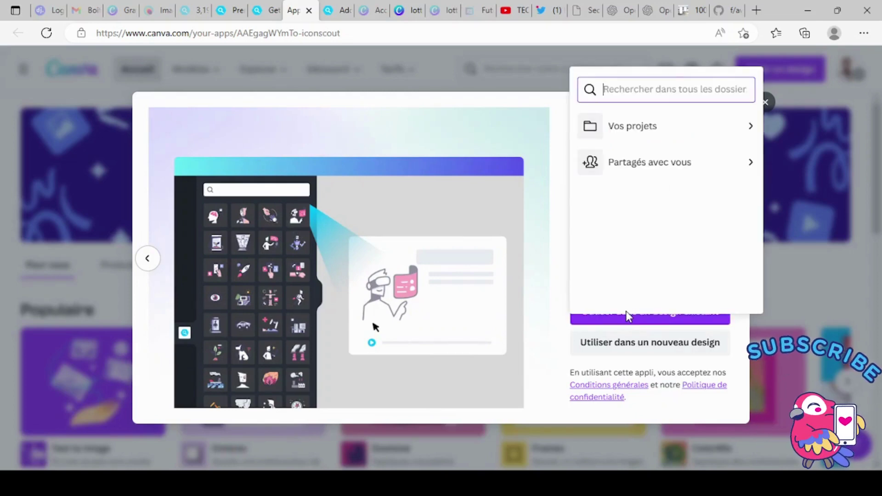
click(680, 134)
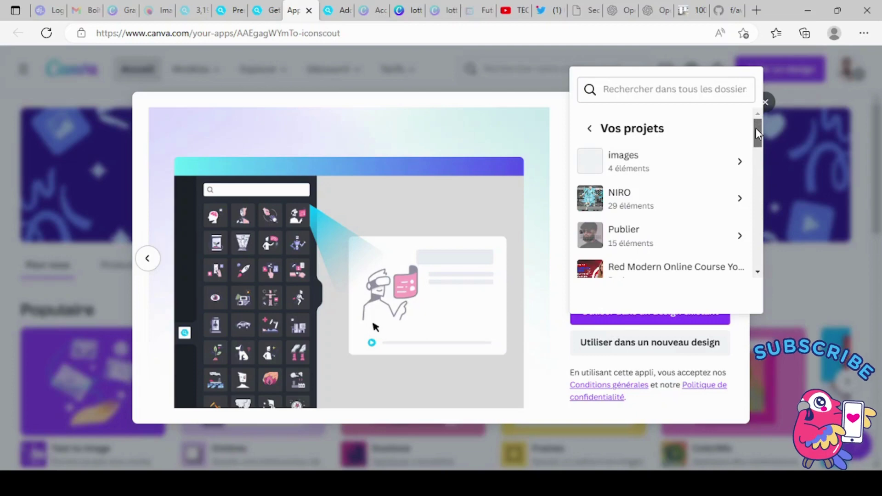
scroll(687, 278, down, 2)
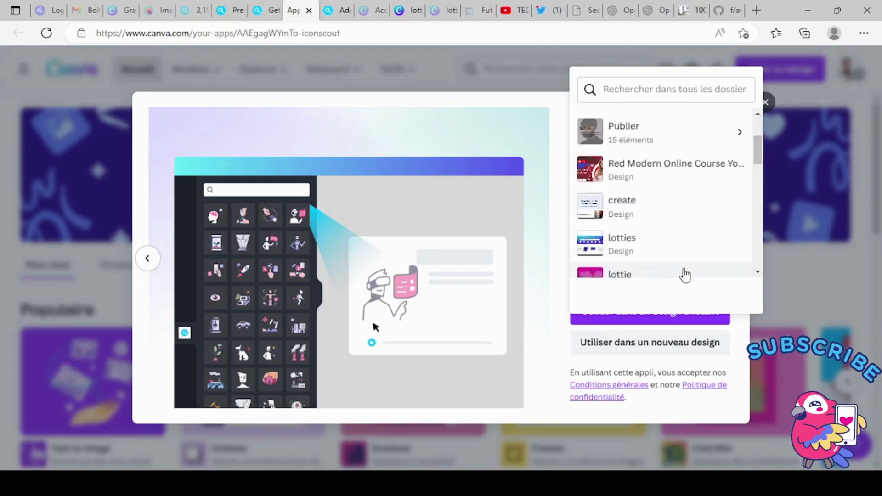
click(685, 188)
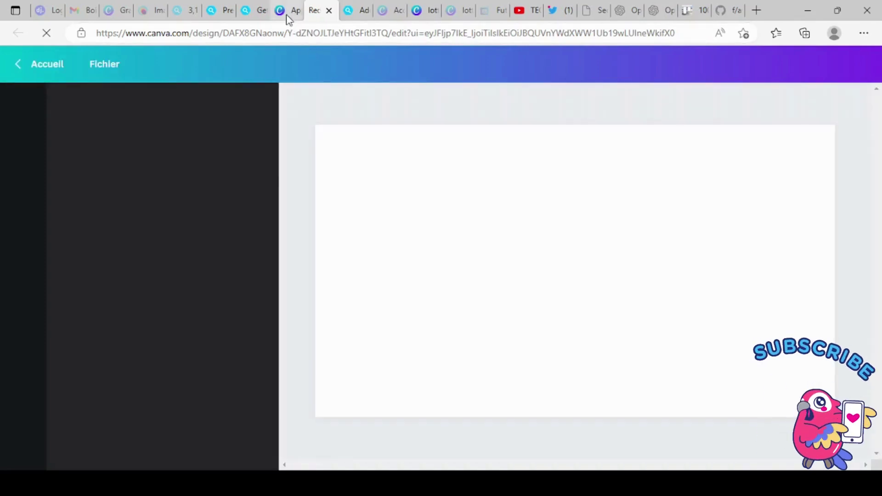
Close the leftover IconScout app listing page and return to the Red Modern Online Course Youtube Thumbnail design
click(289, 11)
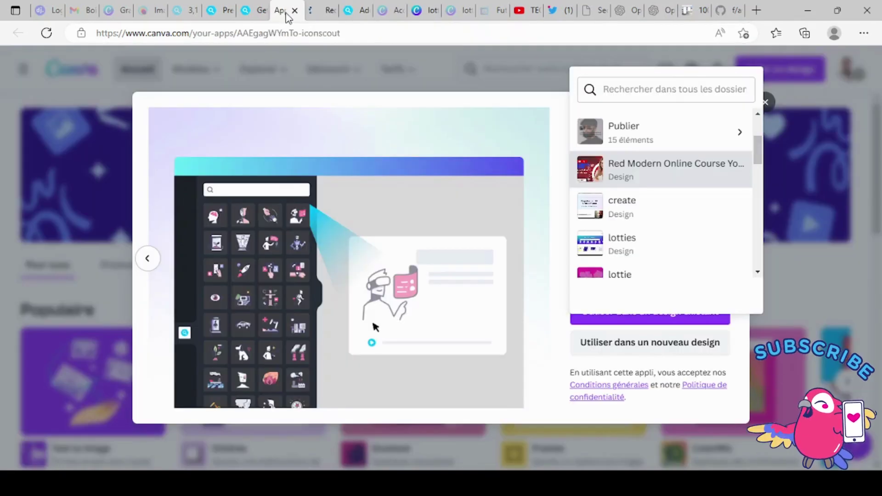
drag(288, 11, 367, 27)
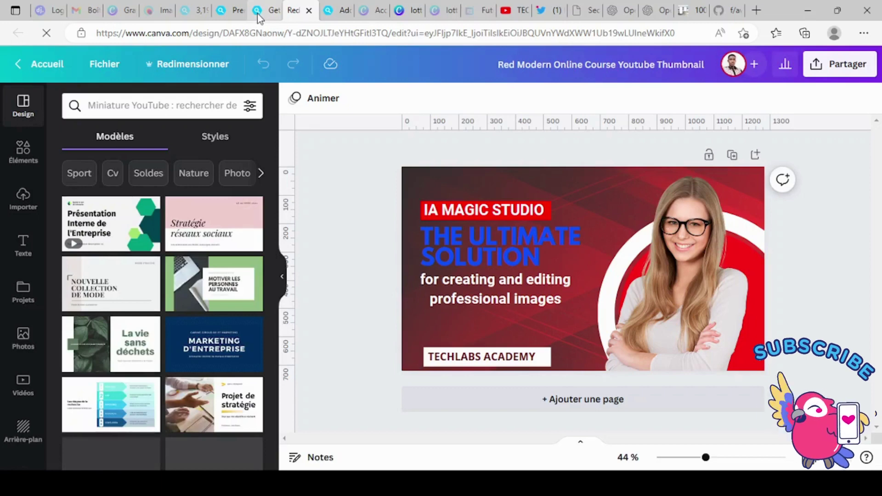
click(260, 12)
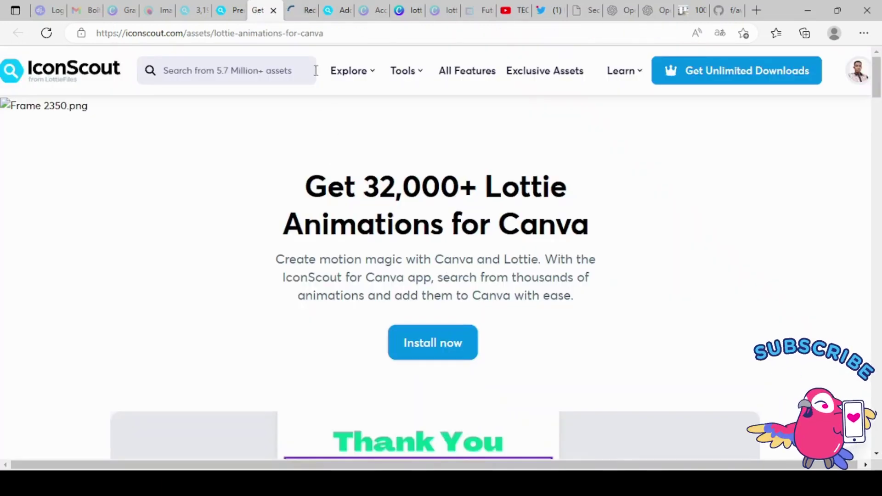
click(301, 18)
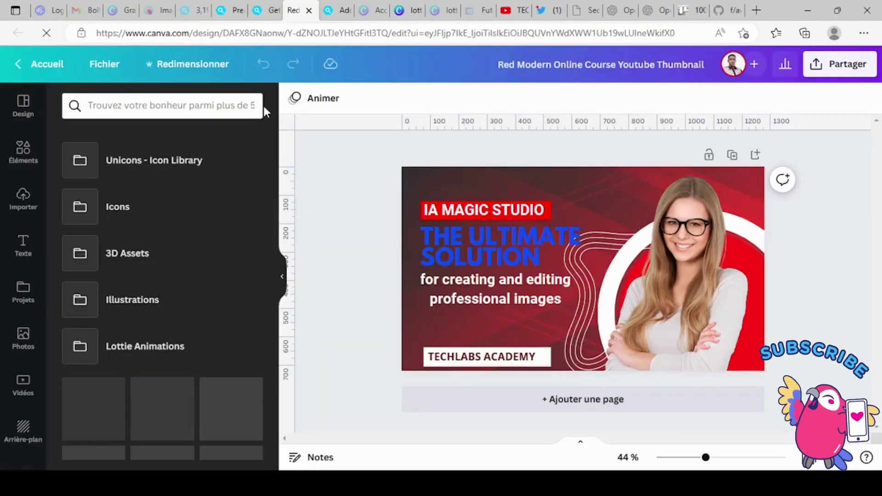
key(ctrl+w)
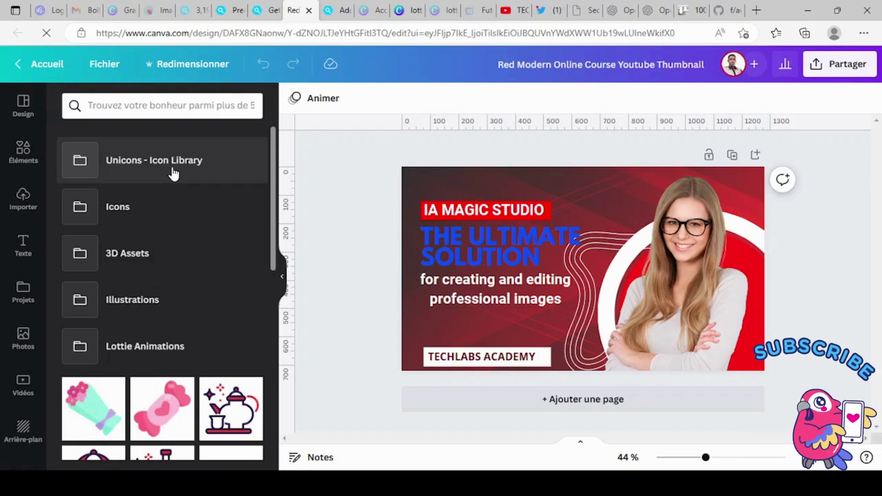
click(332, 14)
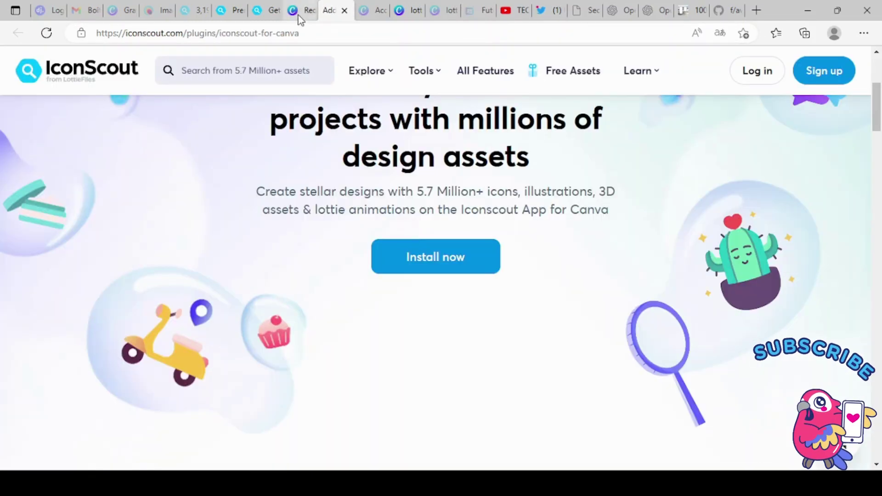
click(300, 11)
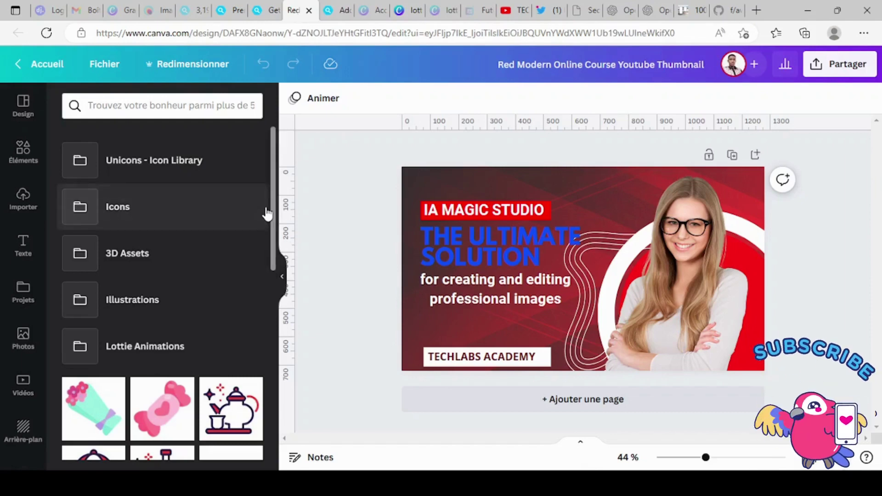
Open IconScout's Lottie Animations folder in the design editor and browse the available animations
drag(275, 210, 266, 228)
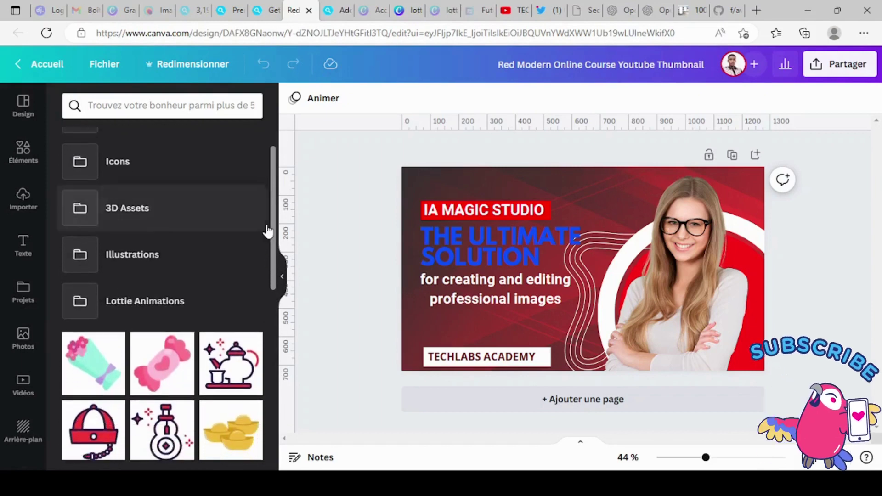
click(216, 293)
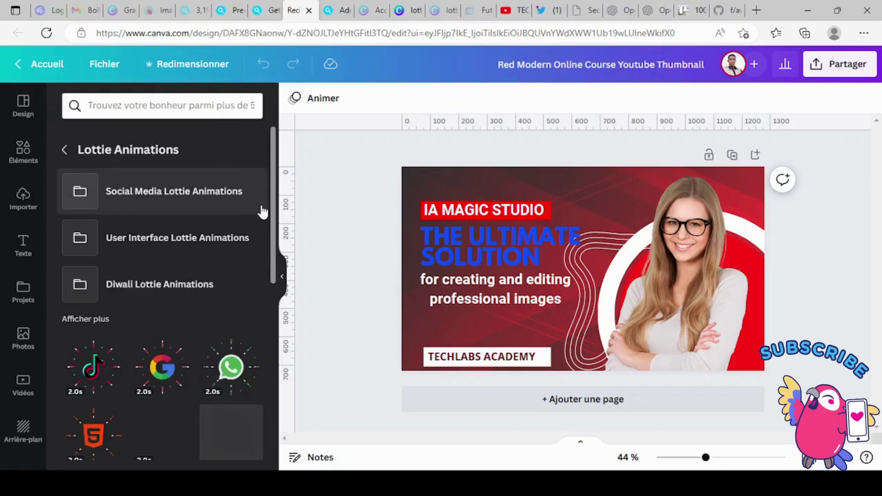
scroll(274, 239, down, 2)
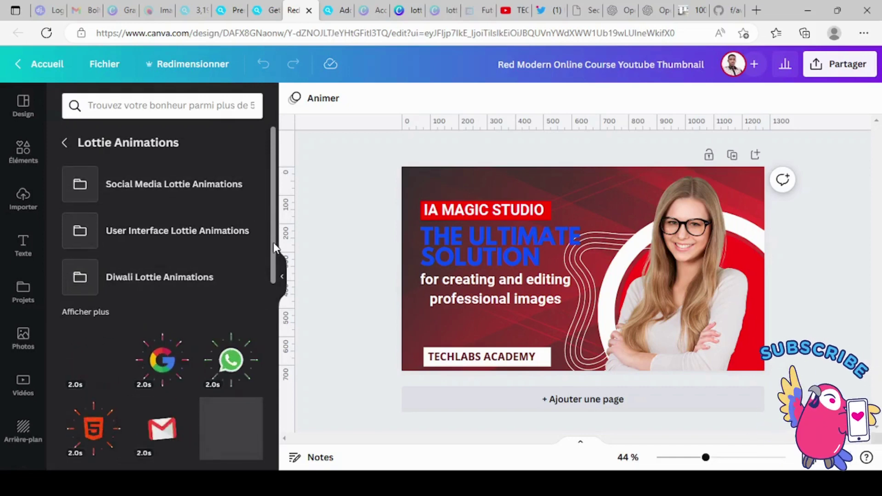
scroll(273, 255, down, 1)
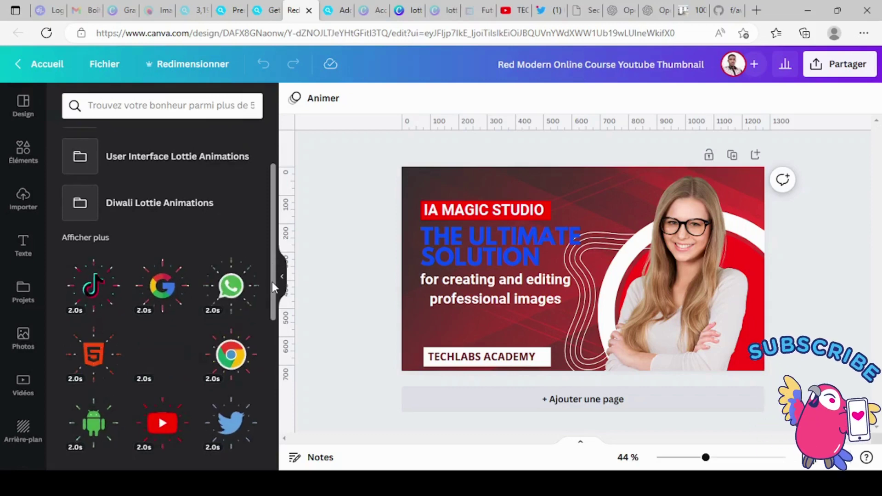
scroll(273, 282, down, 2)
scroll(272, 286, down, 1)
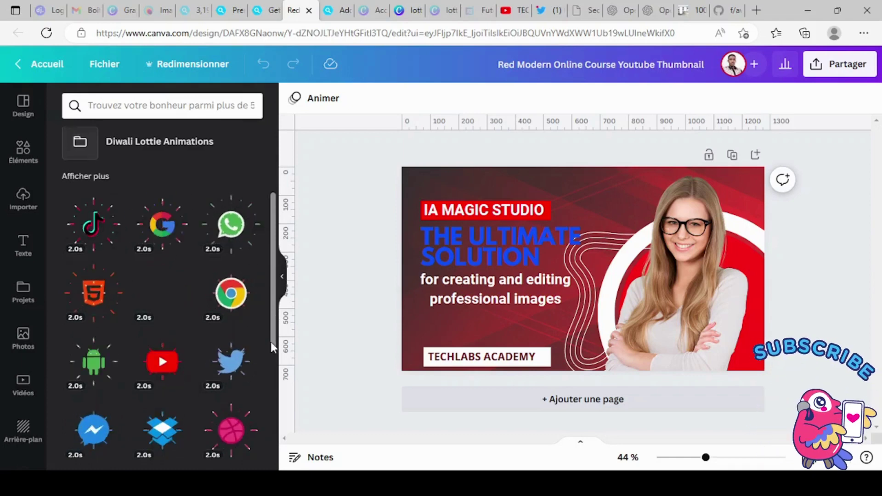
scroll(271, 341, down, 2)
scroll(269, 358, down, 1)
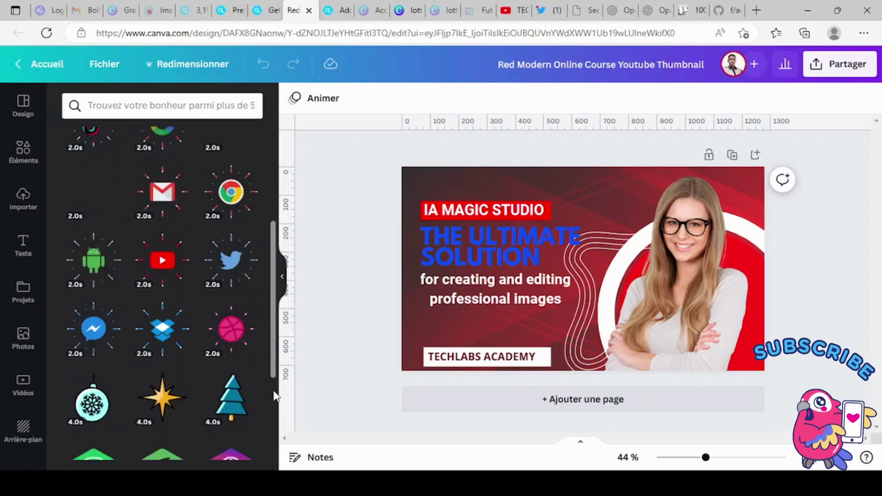
scroll(275, 397, down, 1)
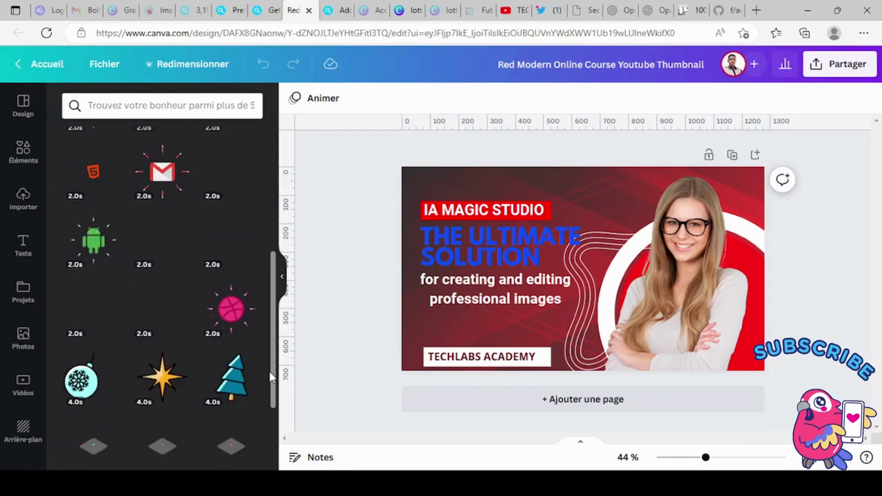
Add the animated WhatsApp logo from the Lottie Animations to the thumbnail and shrink it to about half its inserted size
scroll(271, 337, down, 3)
scroll(271, 338, up, 8)
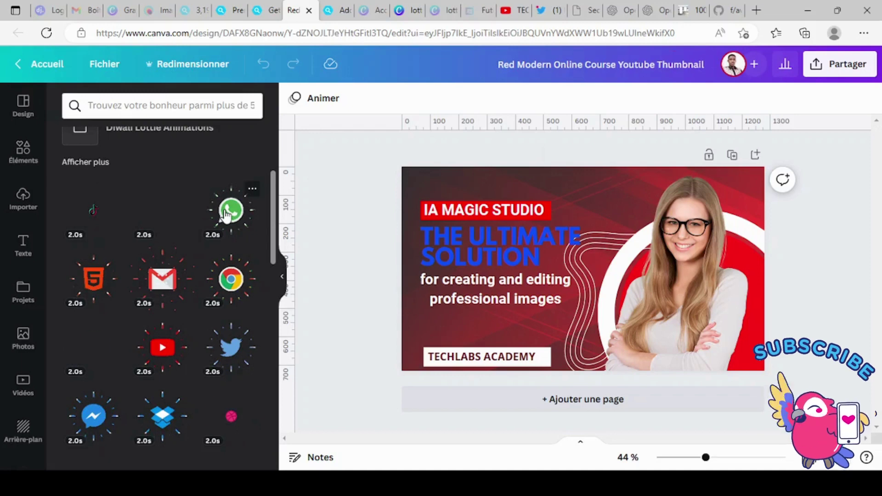
click(225, 214)
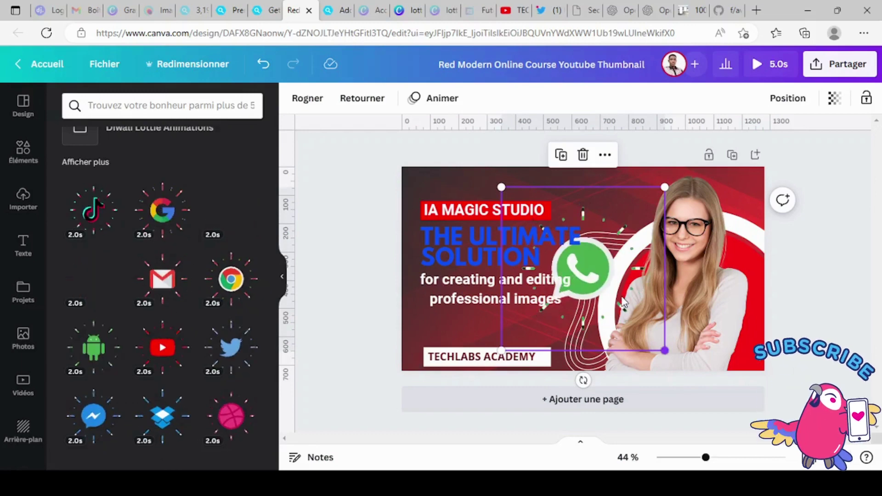
key(ctrl+z)
key(ctrl+z)
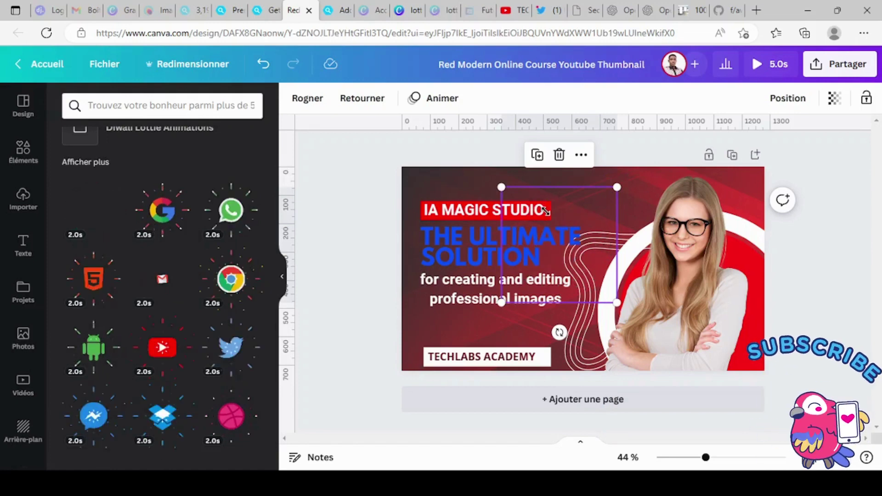
drag(545, 210, 571, 232)
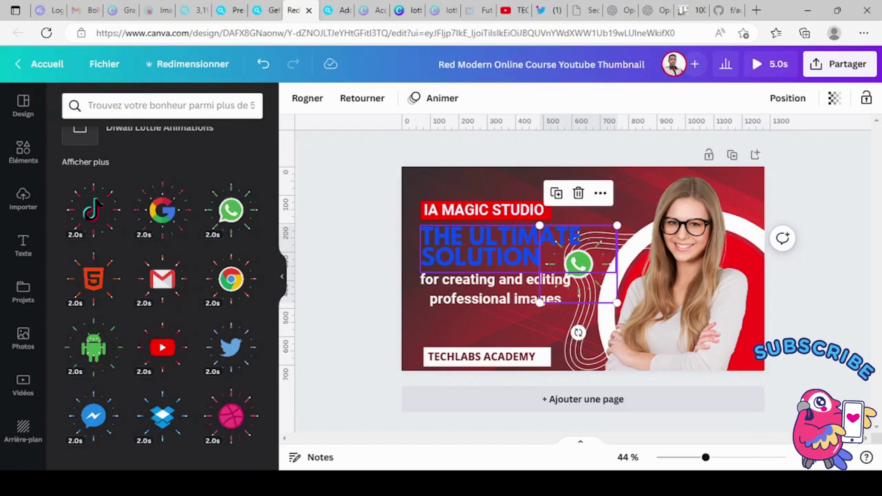
key(ctrl+z)
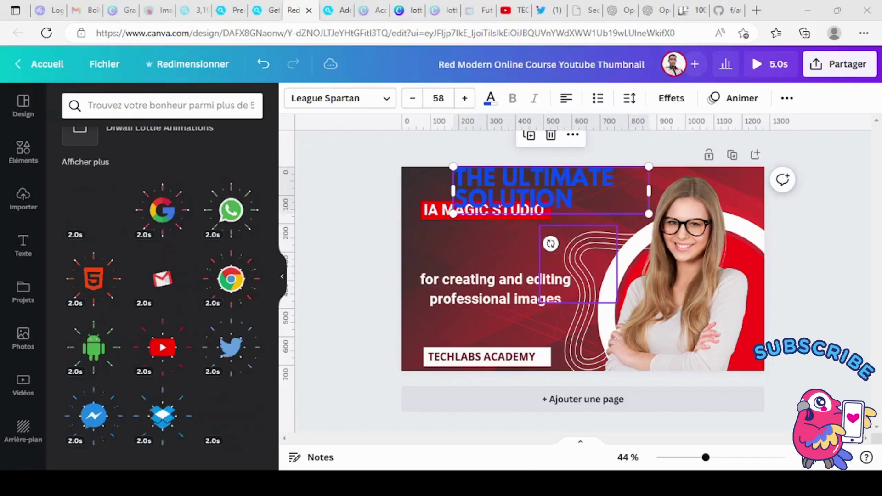
key(ctrl+z)
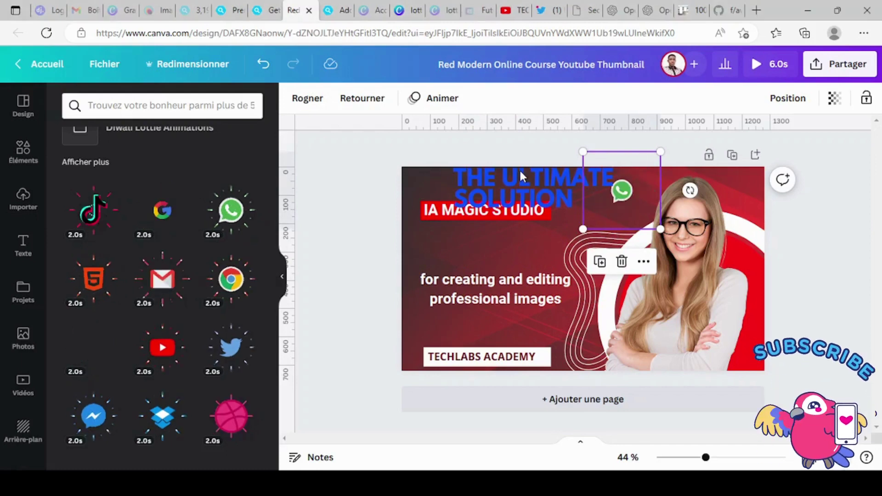
click(263, 65)
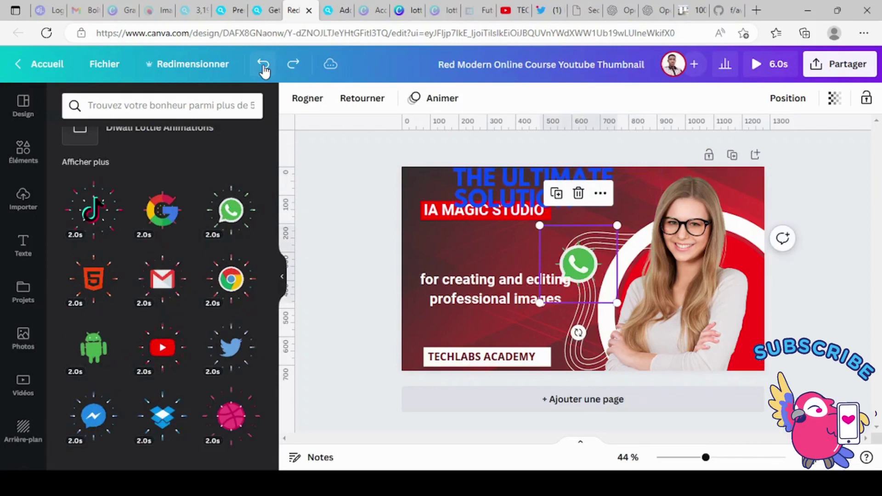
click(263, 66)
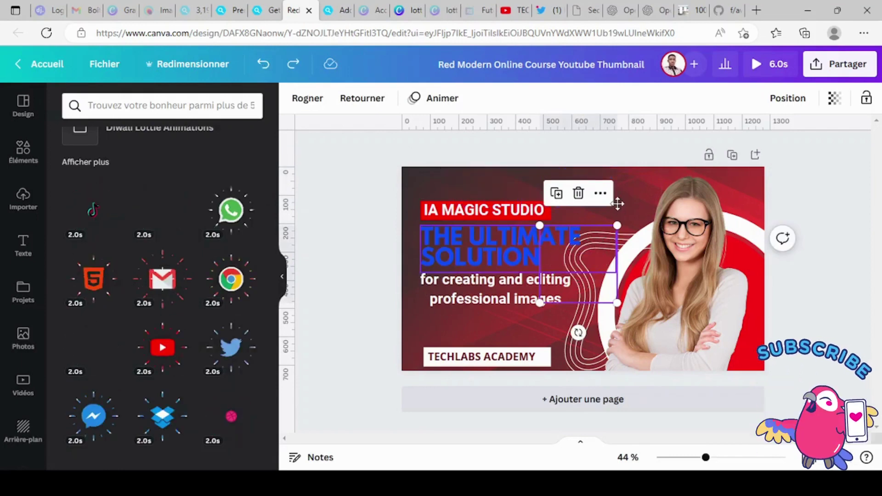
key(ctrl+y)
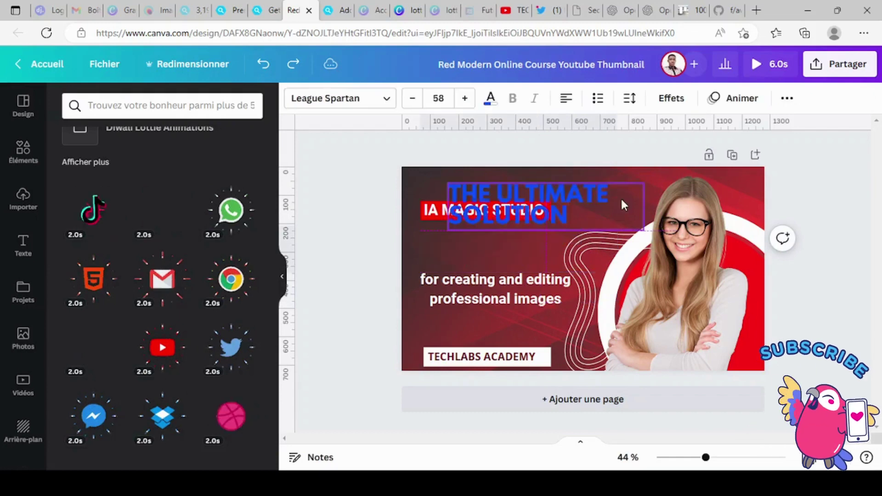
click(263, 64)
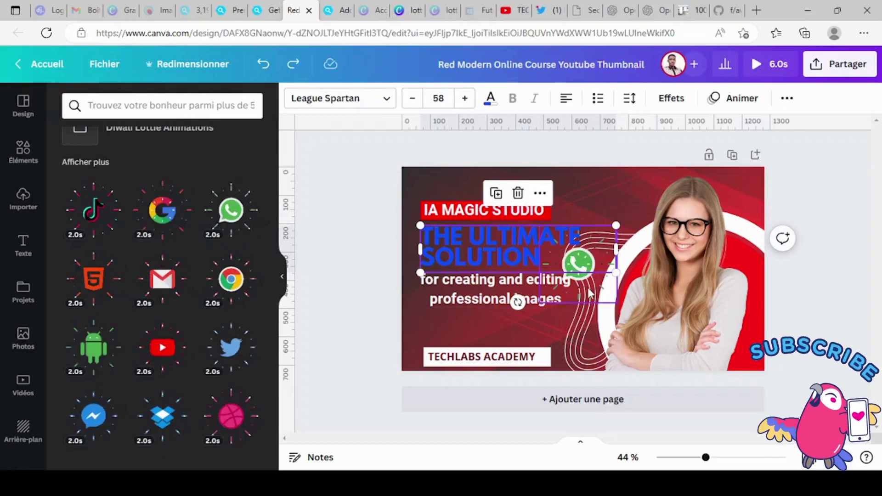
Move the WhatsApp animation into the empty area at the thumbnail's upper edge, between the headline and the woman
click(588, 285)
click(230, 210)
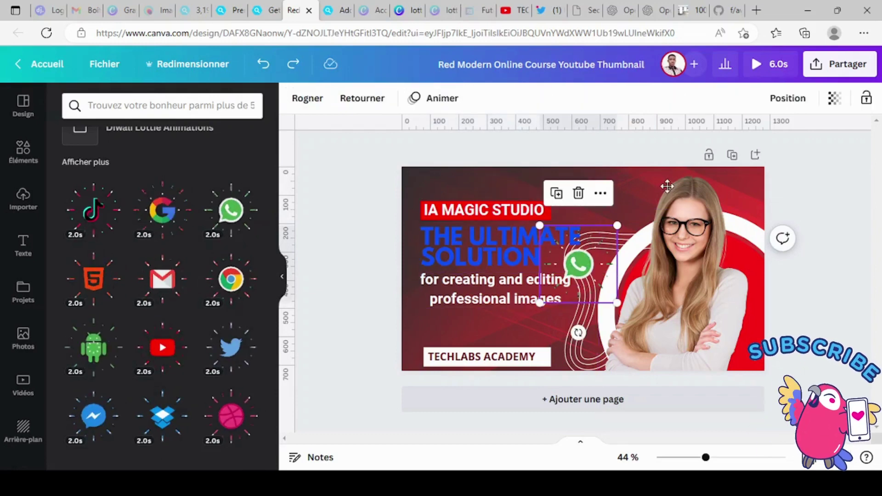
drag(588, 286, 631, 227)
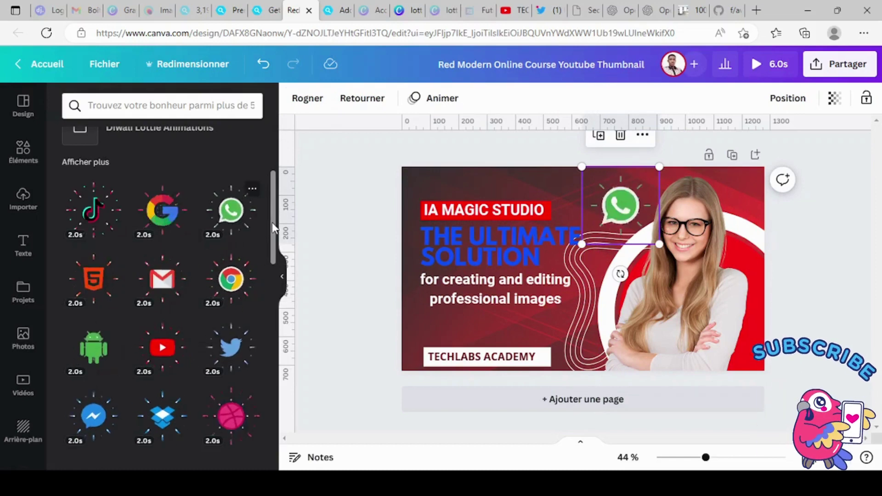
Leave the Lottie Animations and browse the icons in IconScout's Social Media 3D Assets folder
scroll(239, 184, up, 4)
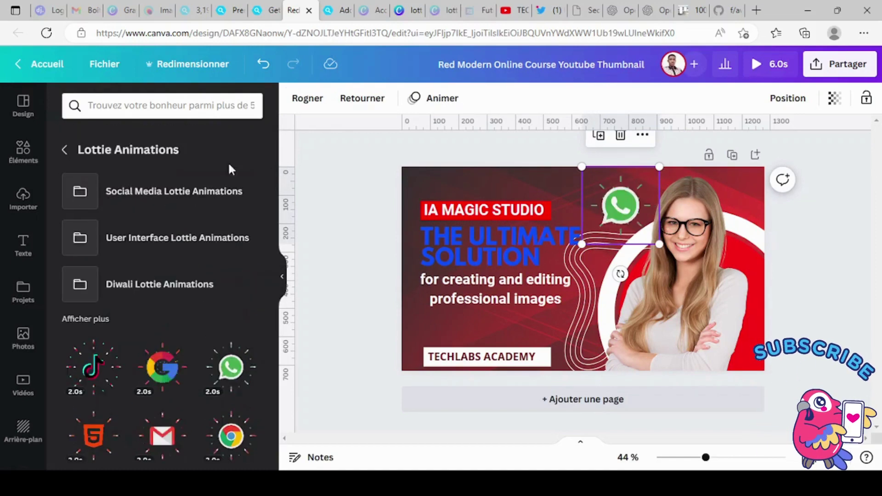
click(64, 150)
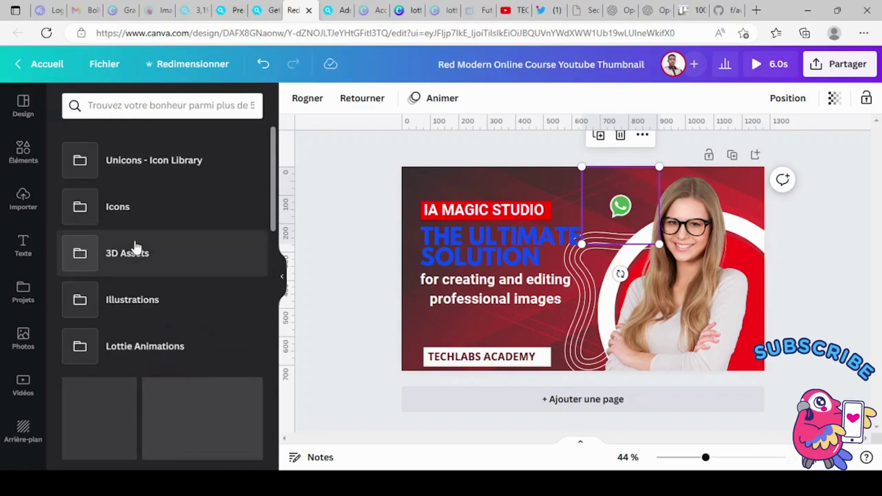
click(136, 247)
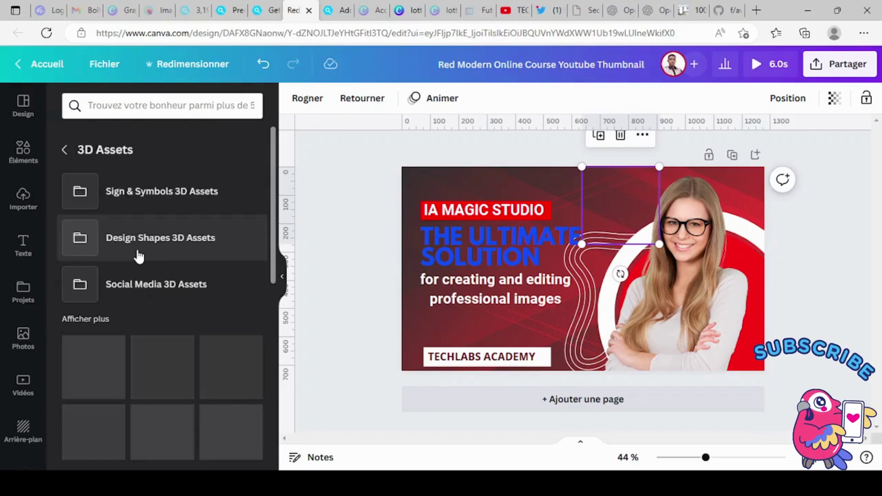
click(156, 301)
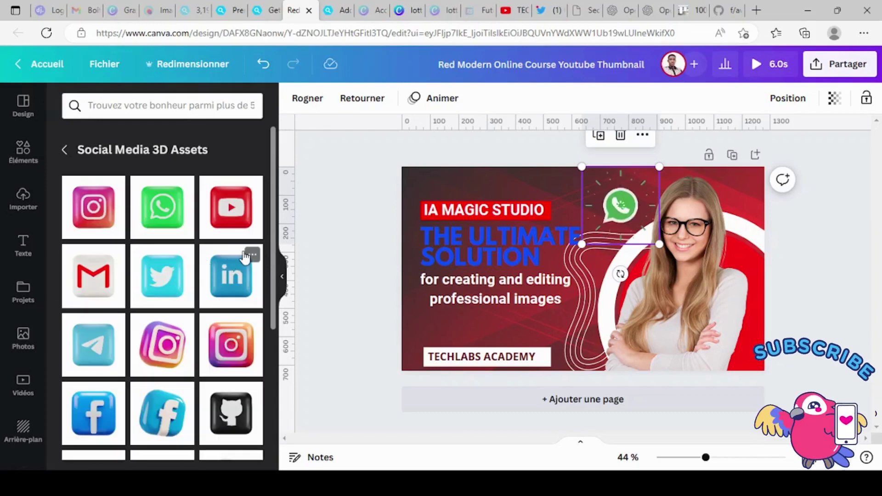
scroll(268, 276, down, 5)
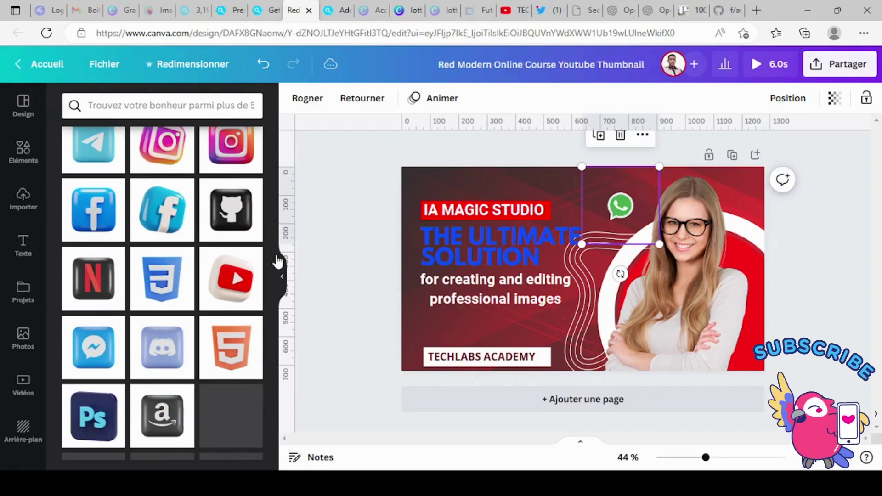
drag(274, 247, 262, 361)
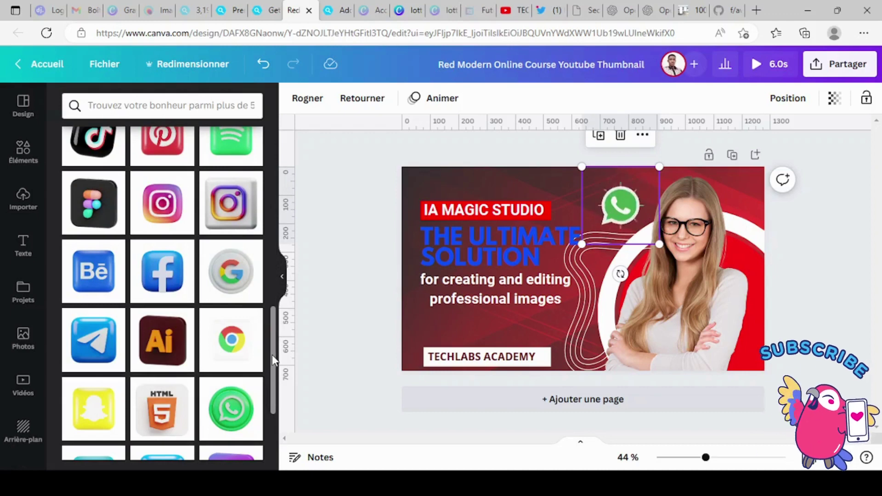
scroll(272, 354, down, 3)
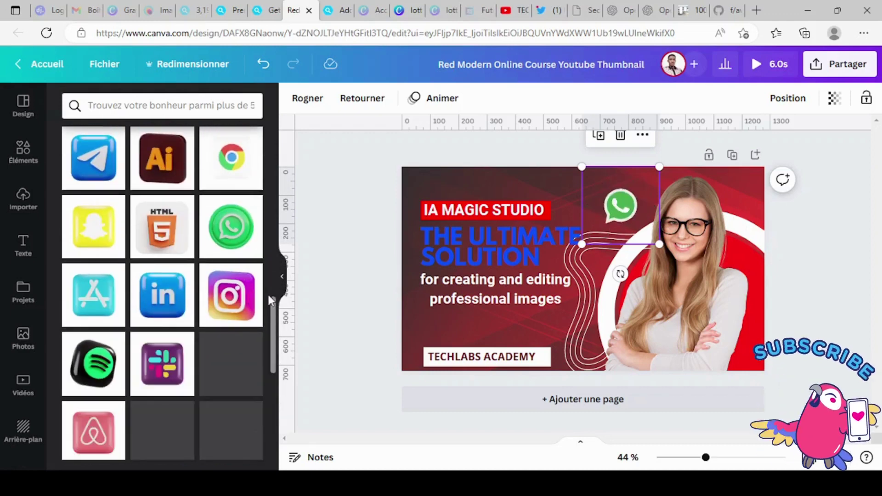
drag(275, 322, 335, 147)
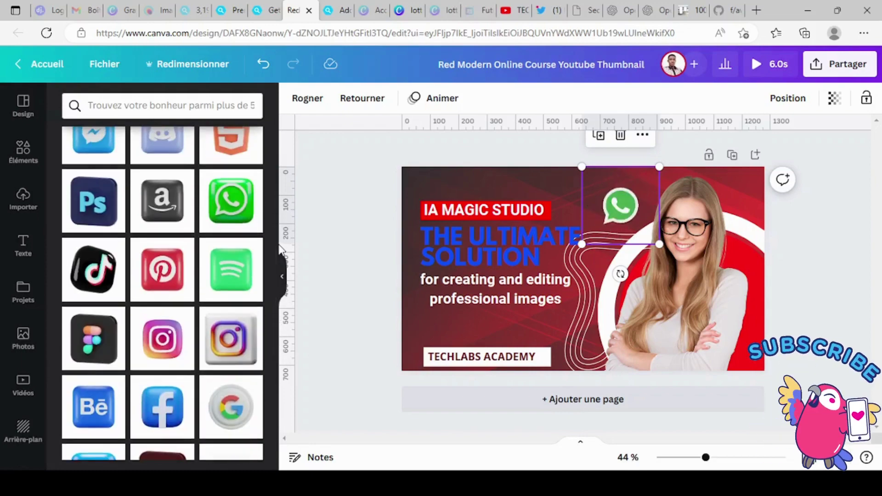